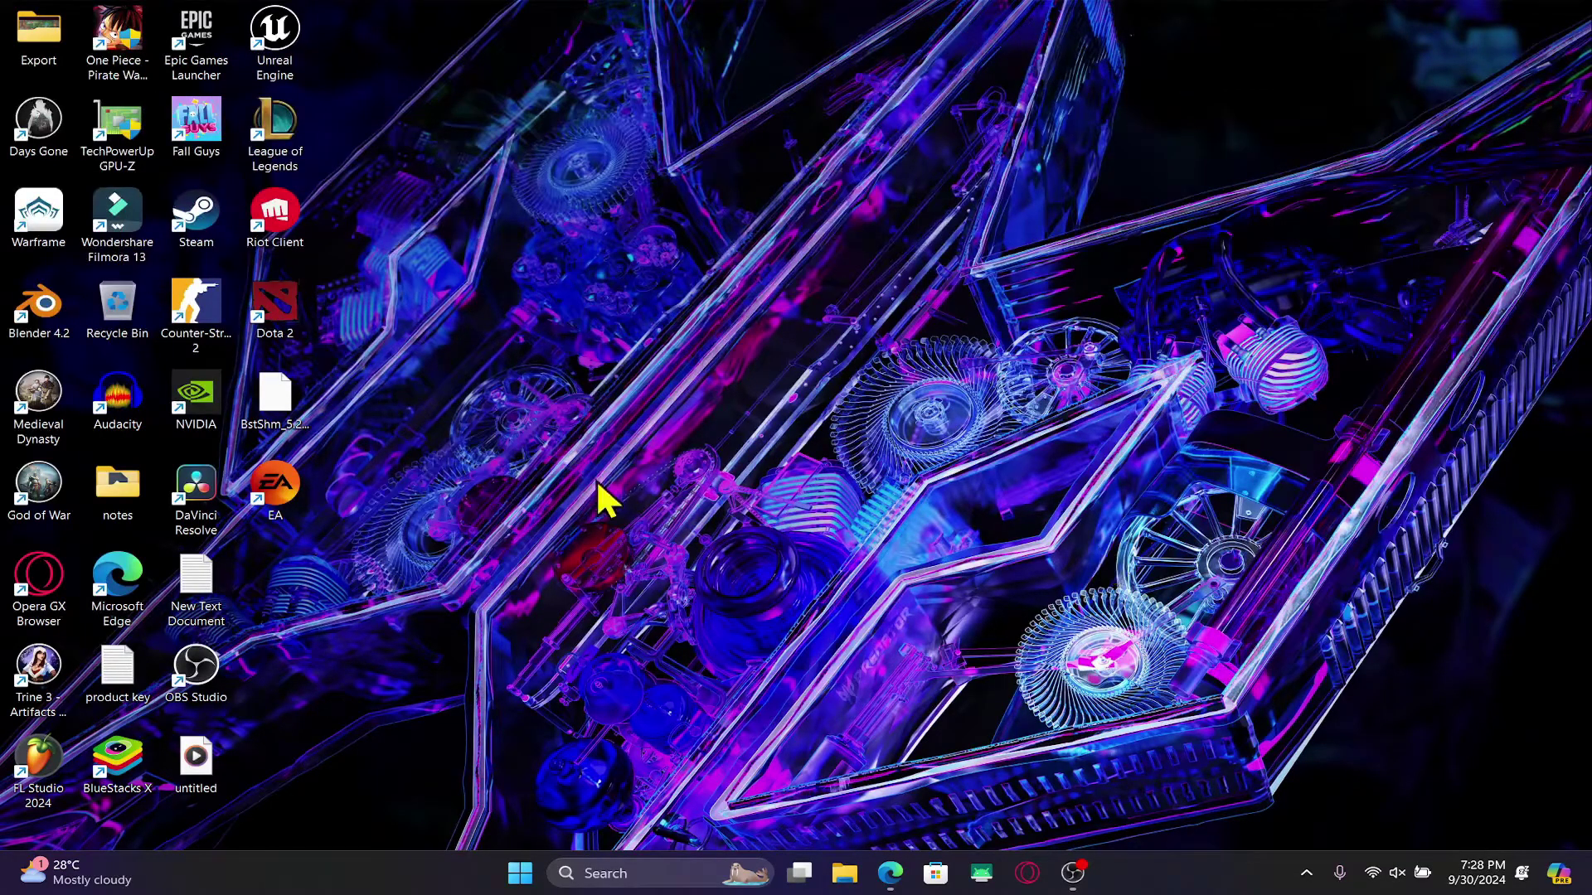
Step: Go to twitch.com from the Edge address bar suggestion and load its homepage
{"action": "double_click", "coordinate": [124, 609]}
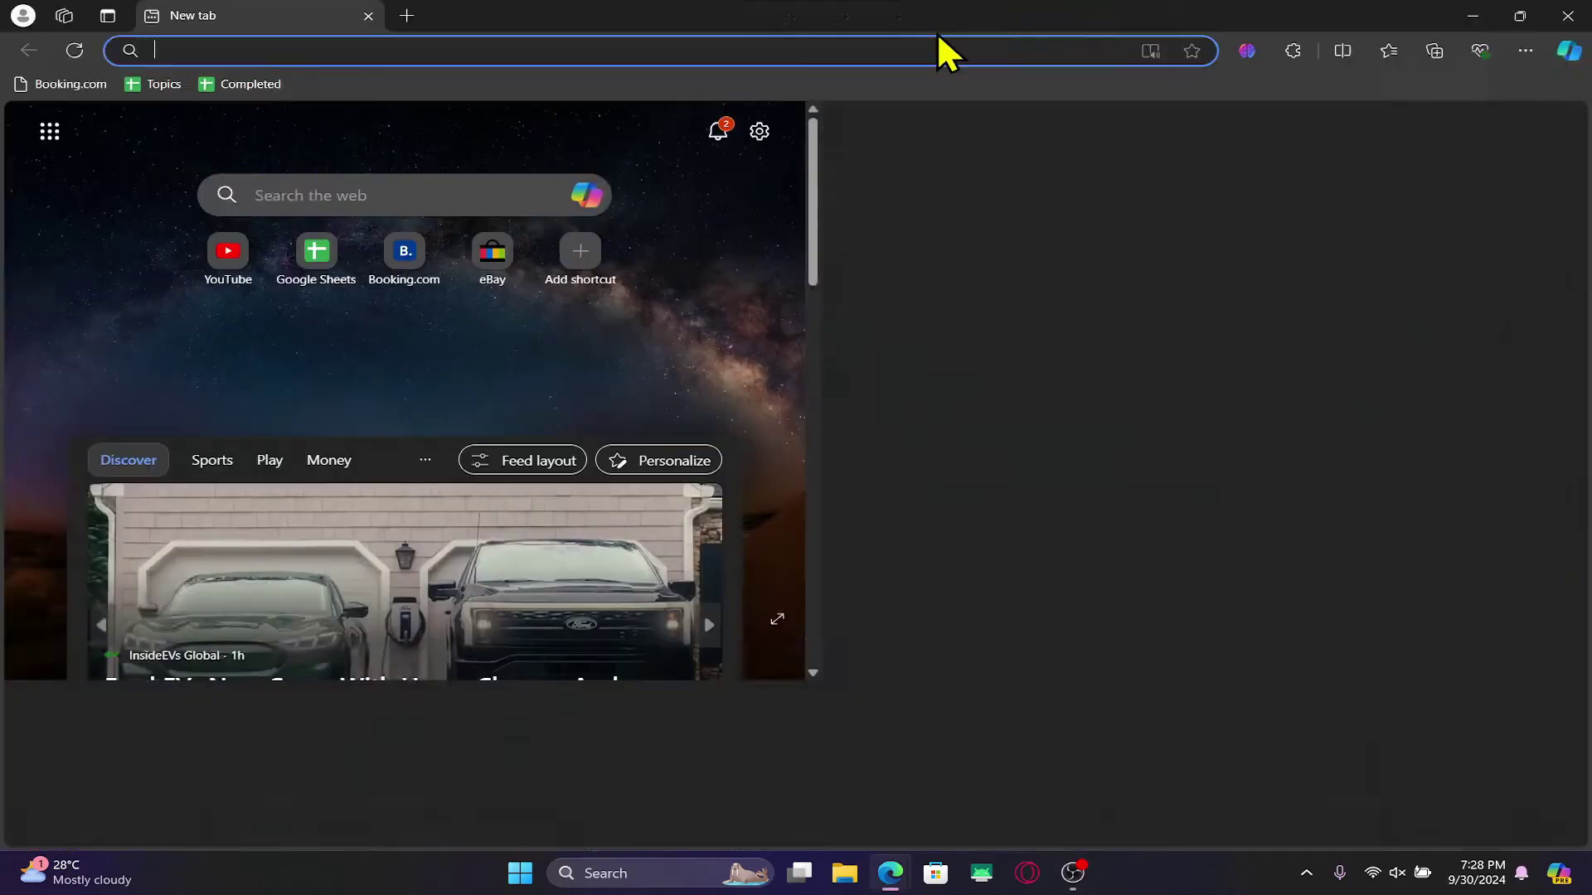
{"action": "type", "text": "tw"}
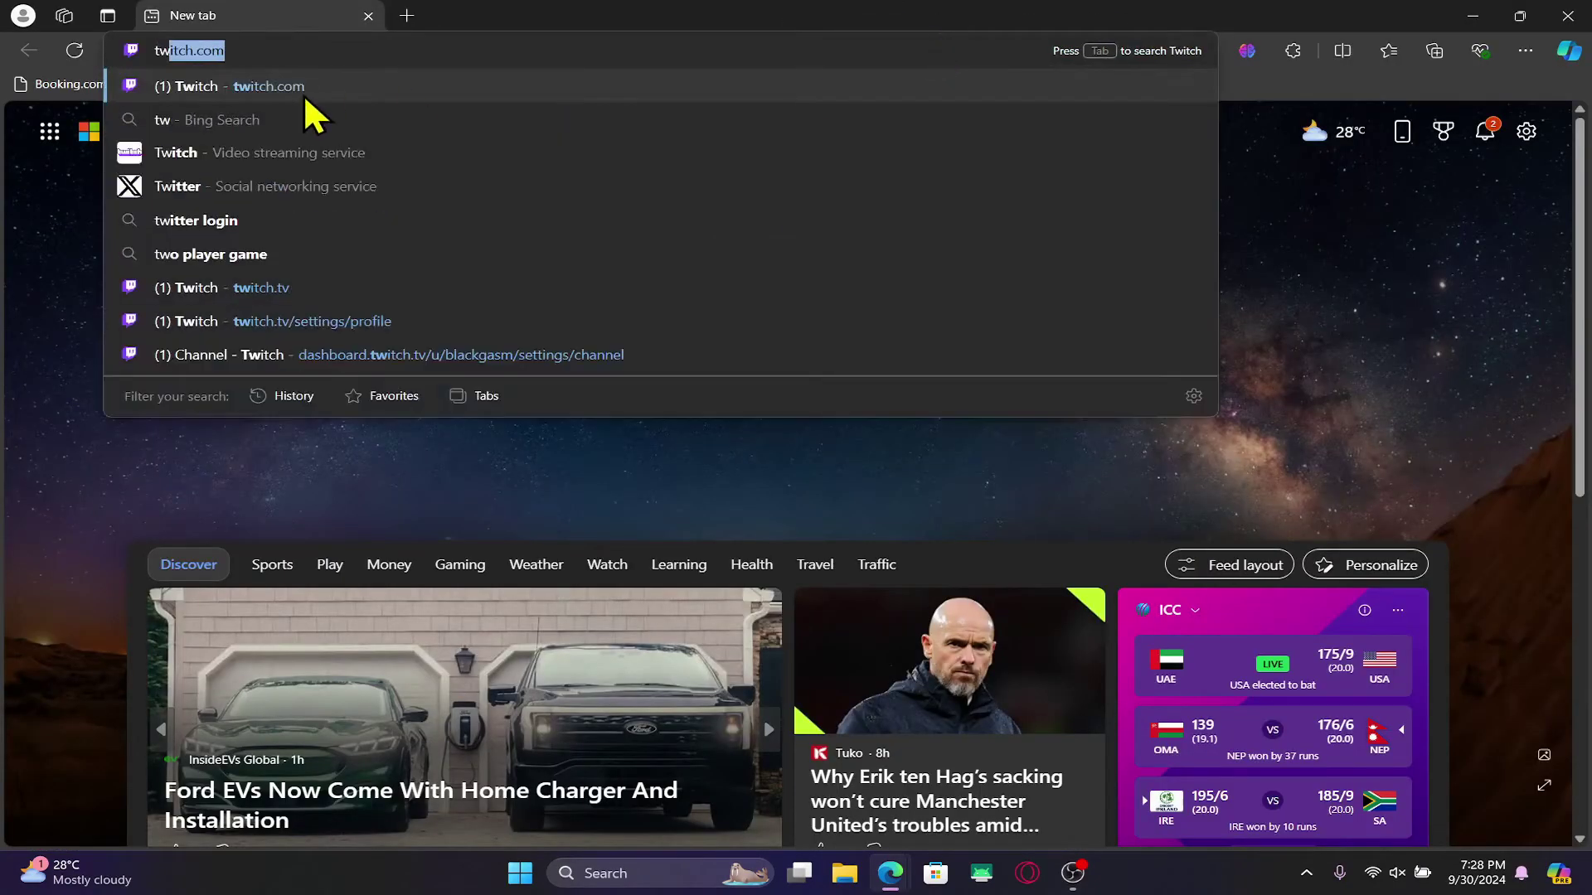
{"action": "left_click", "coordinate": [305, 94]}
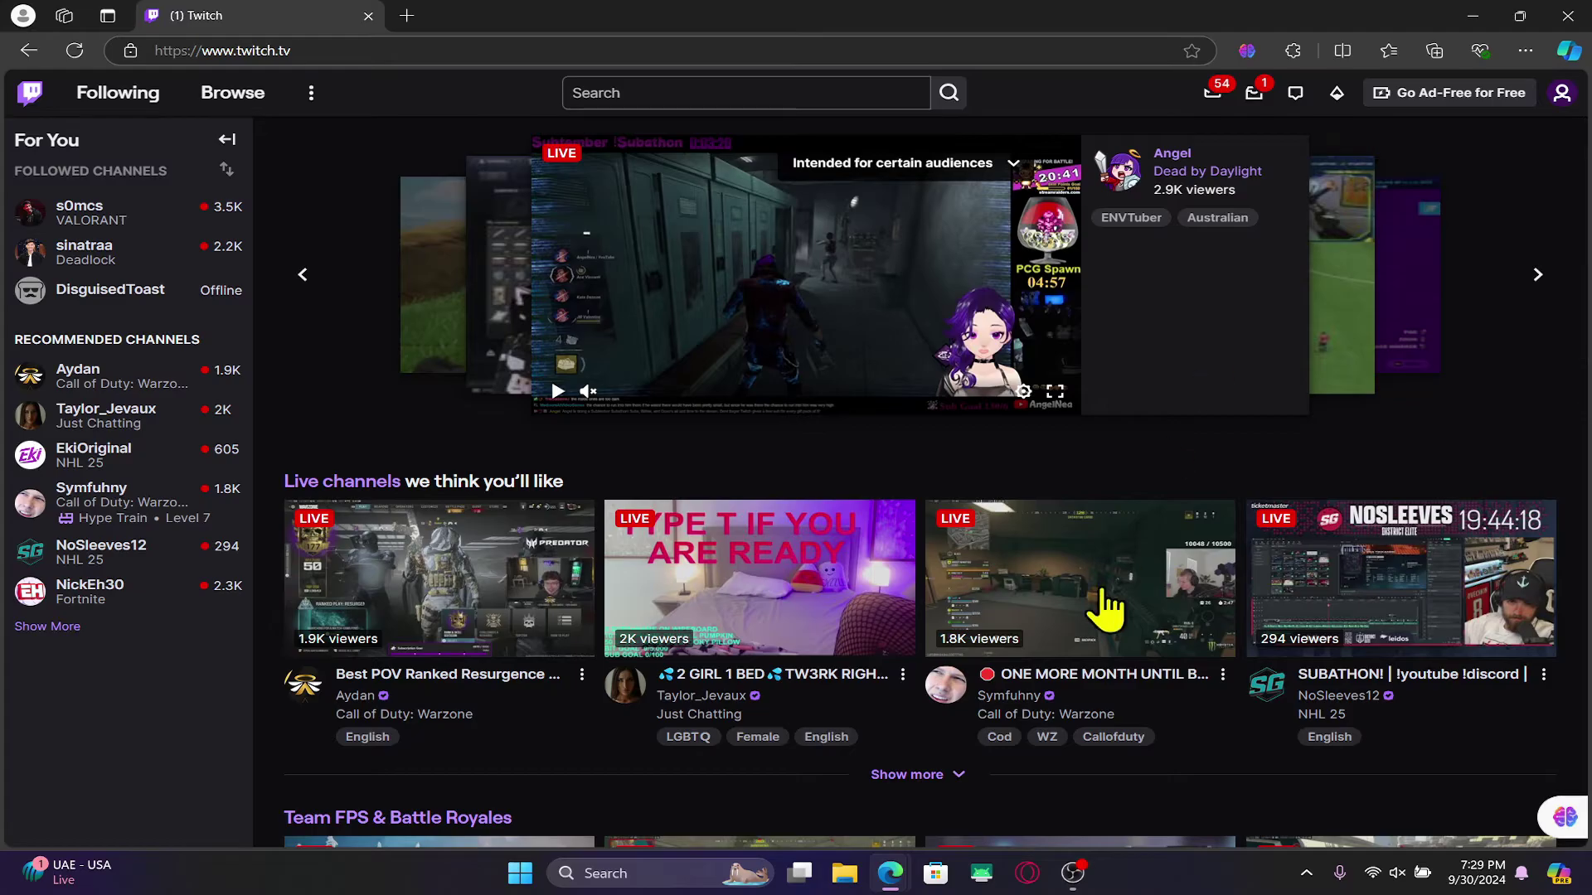
{"action": "scroll", "coordinate": [1066, 610], "scroll_direction": "down", "scroll_amount": 3}
{"action": "scroll", "coordinate": [1095, 668], "scroll_direction": "down", "scroll_amount": 2}
{"action": "scroll", "coordinate": [1092, 671], "scroll_direction": "down", "scroll_amount": 3}
{"action": "scroll", "coordinate": [1091, 665], "scroll_direction": "down", "scroll_amount": 2}
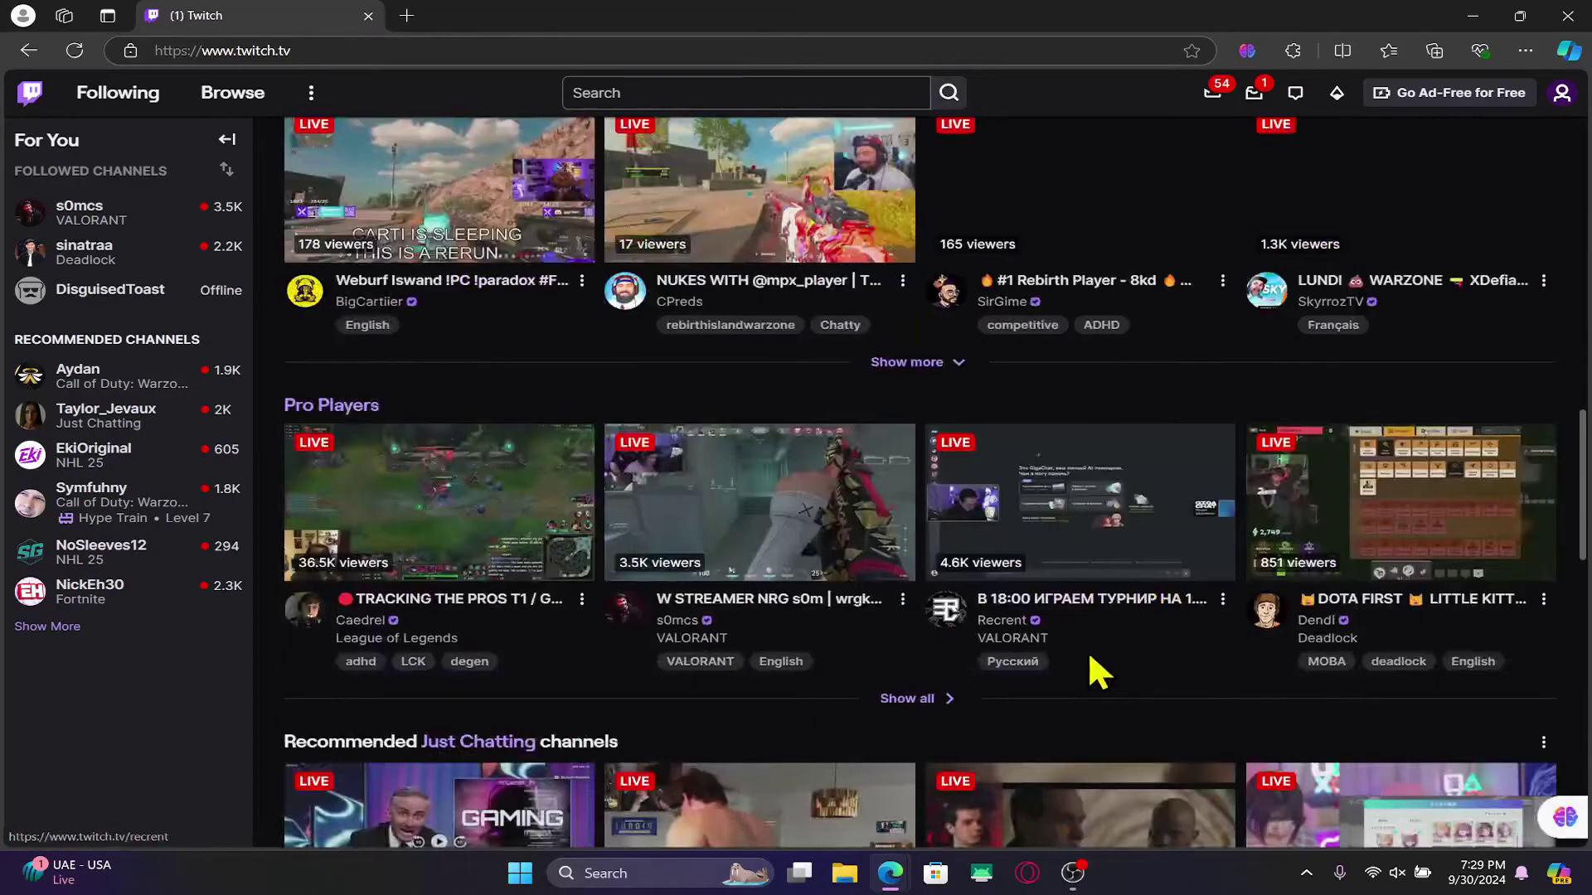
{"action": "scroll", "coordinate": [1207, 410], "scroll_direction": "up", "scroll_amount": 1}
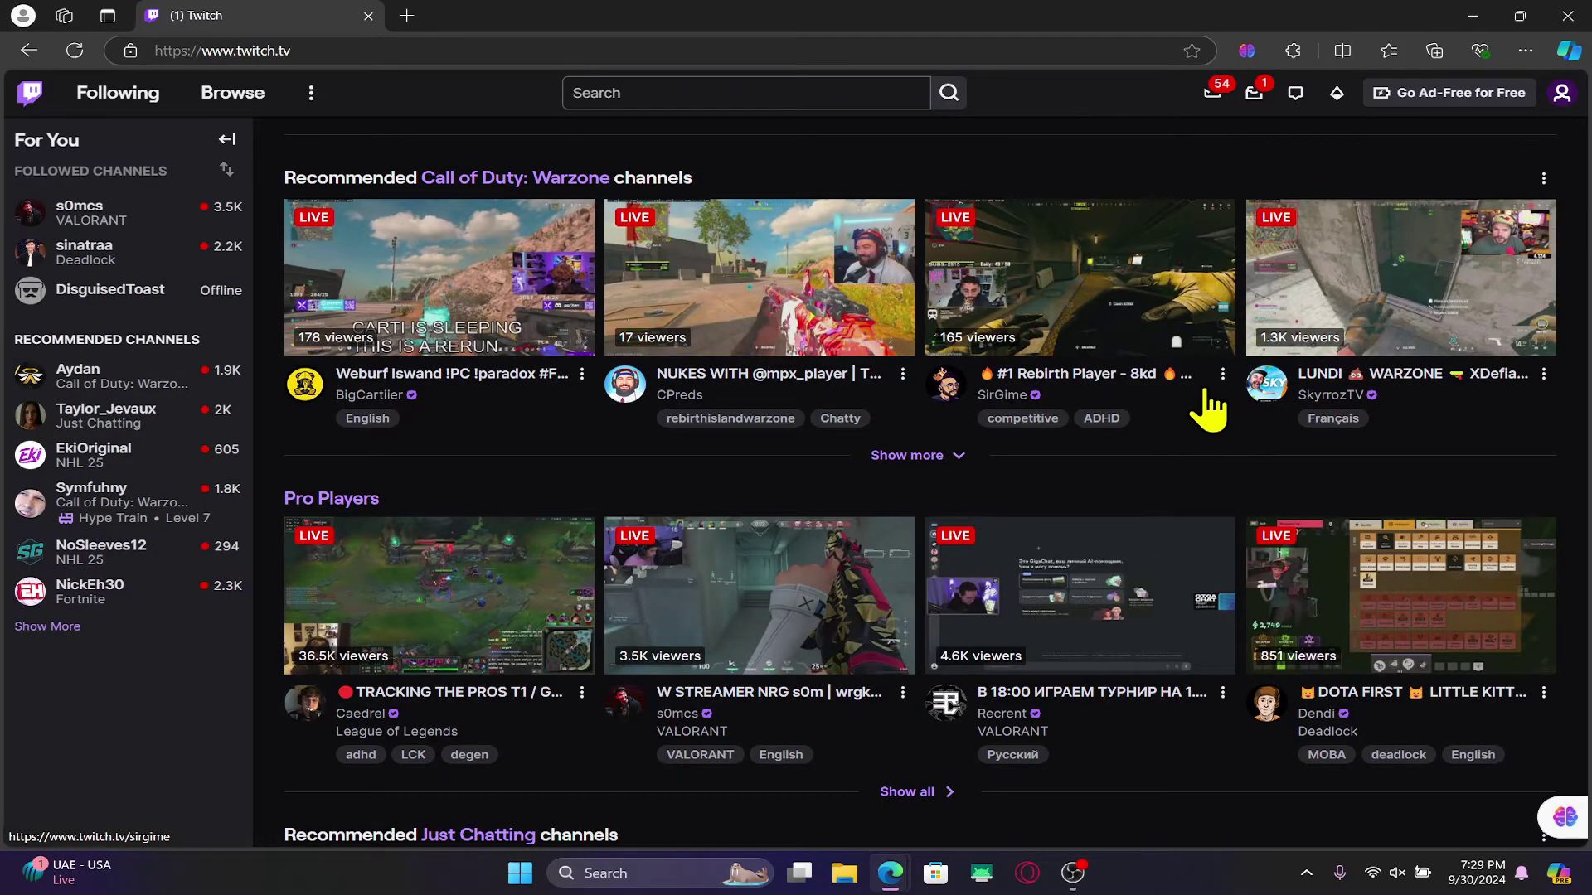
Step: Go to Settings from the account menu, then the Creator Dashboard's Stream Together section
{"action": "left_click", "coordinate": [1563, 94]}
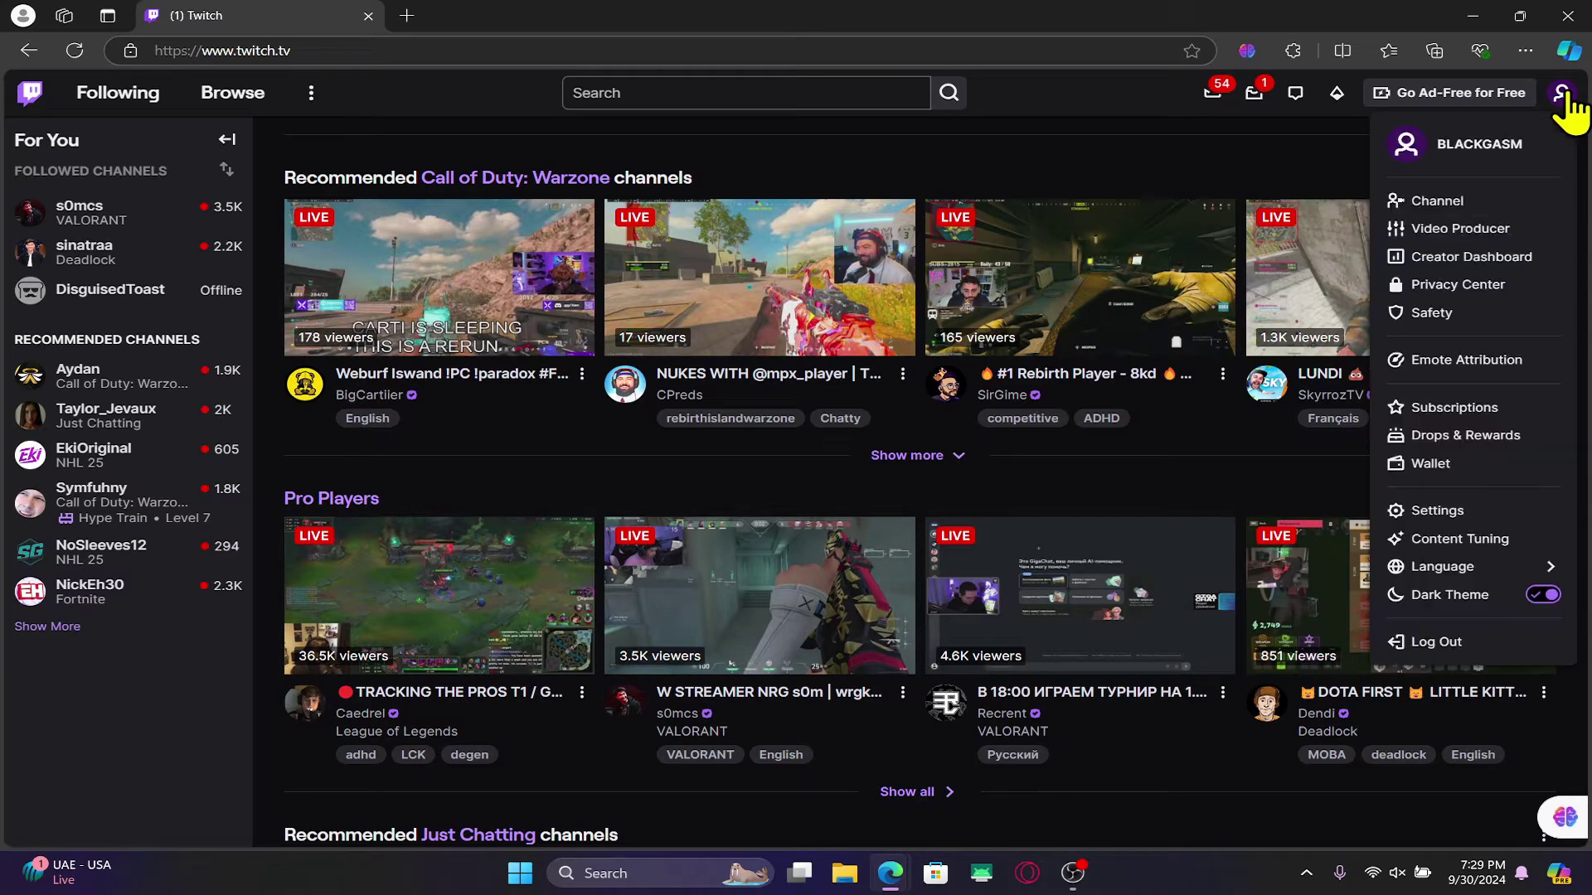
{"action": "left_click", "coordinate": [1438, 512]}
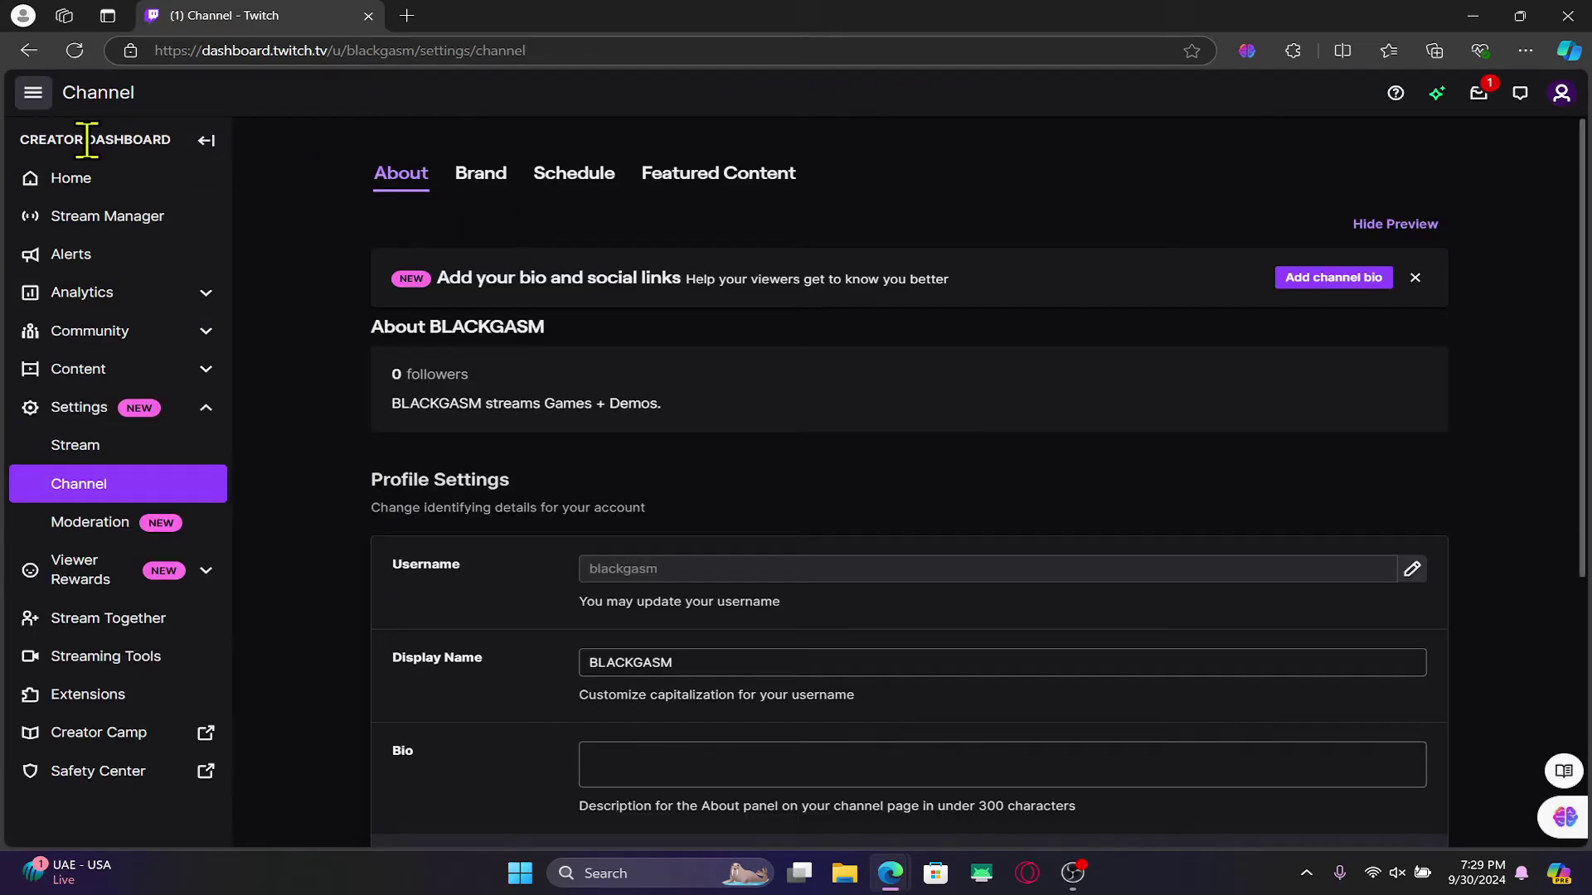
{"action": "left_click", "coordinate": [125, 619]}
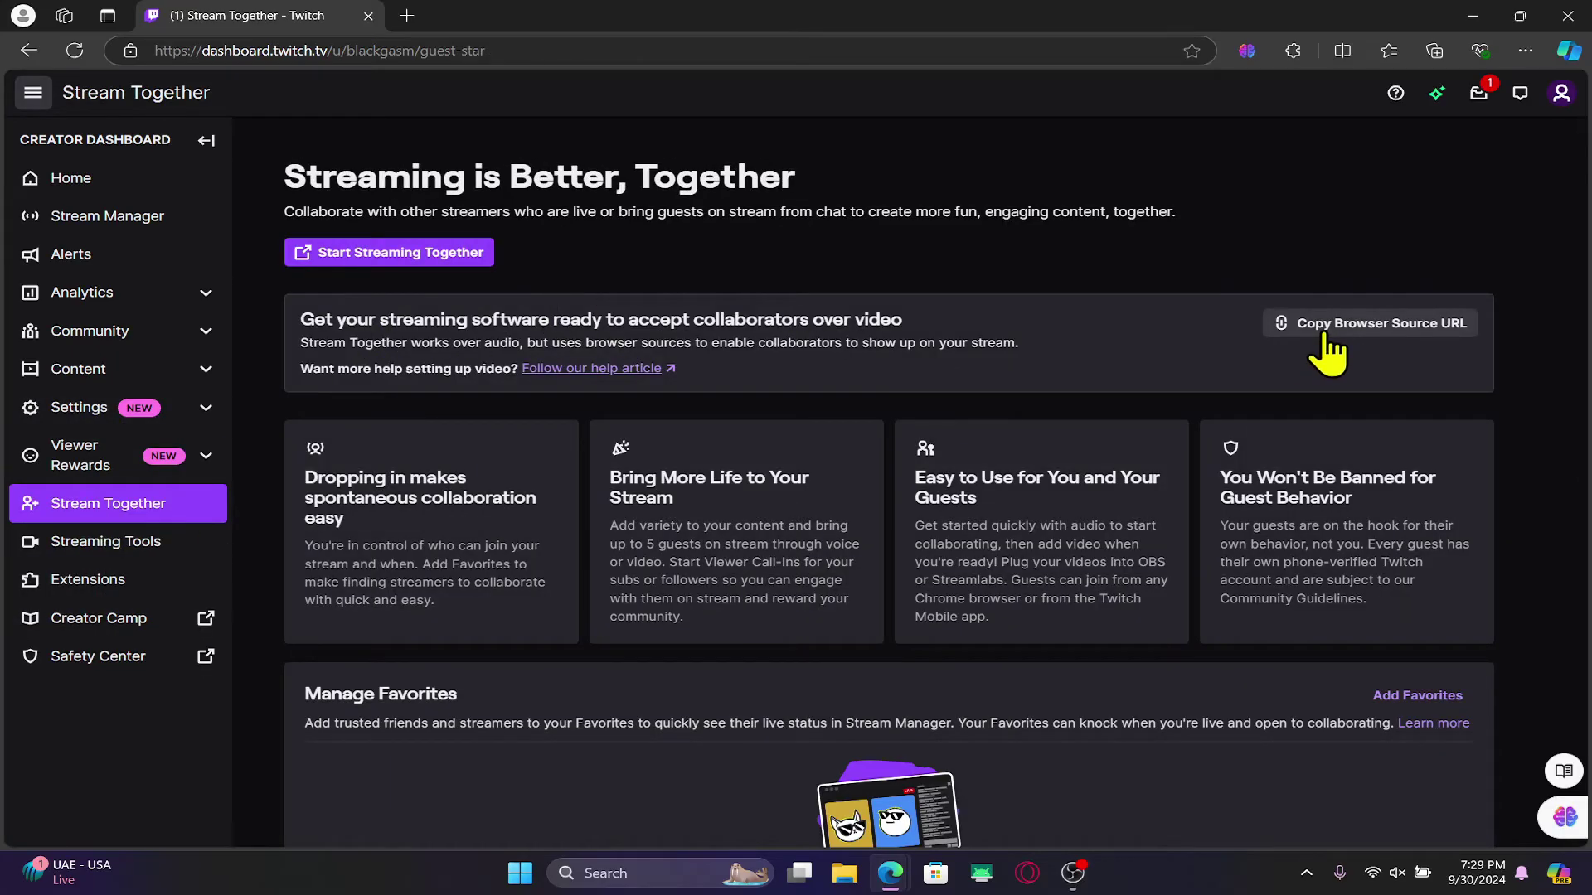
{"action": "left_click", "coordinate": [436, 265]}
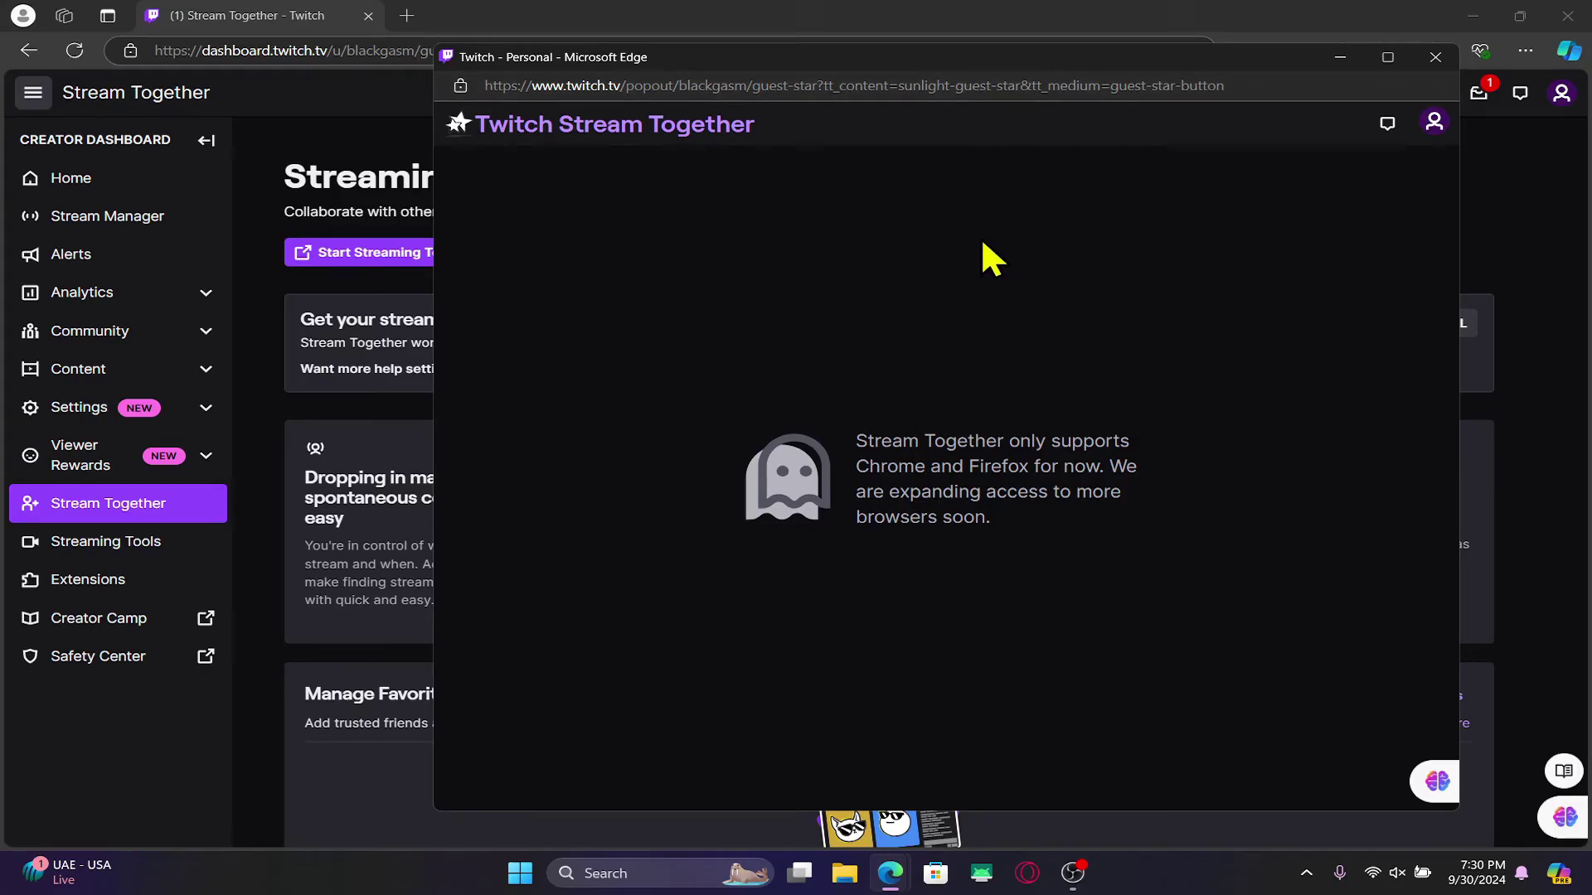
{"action": "left_click", "coordinate": [1434, 57]}
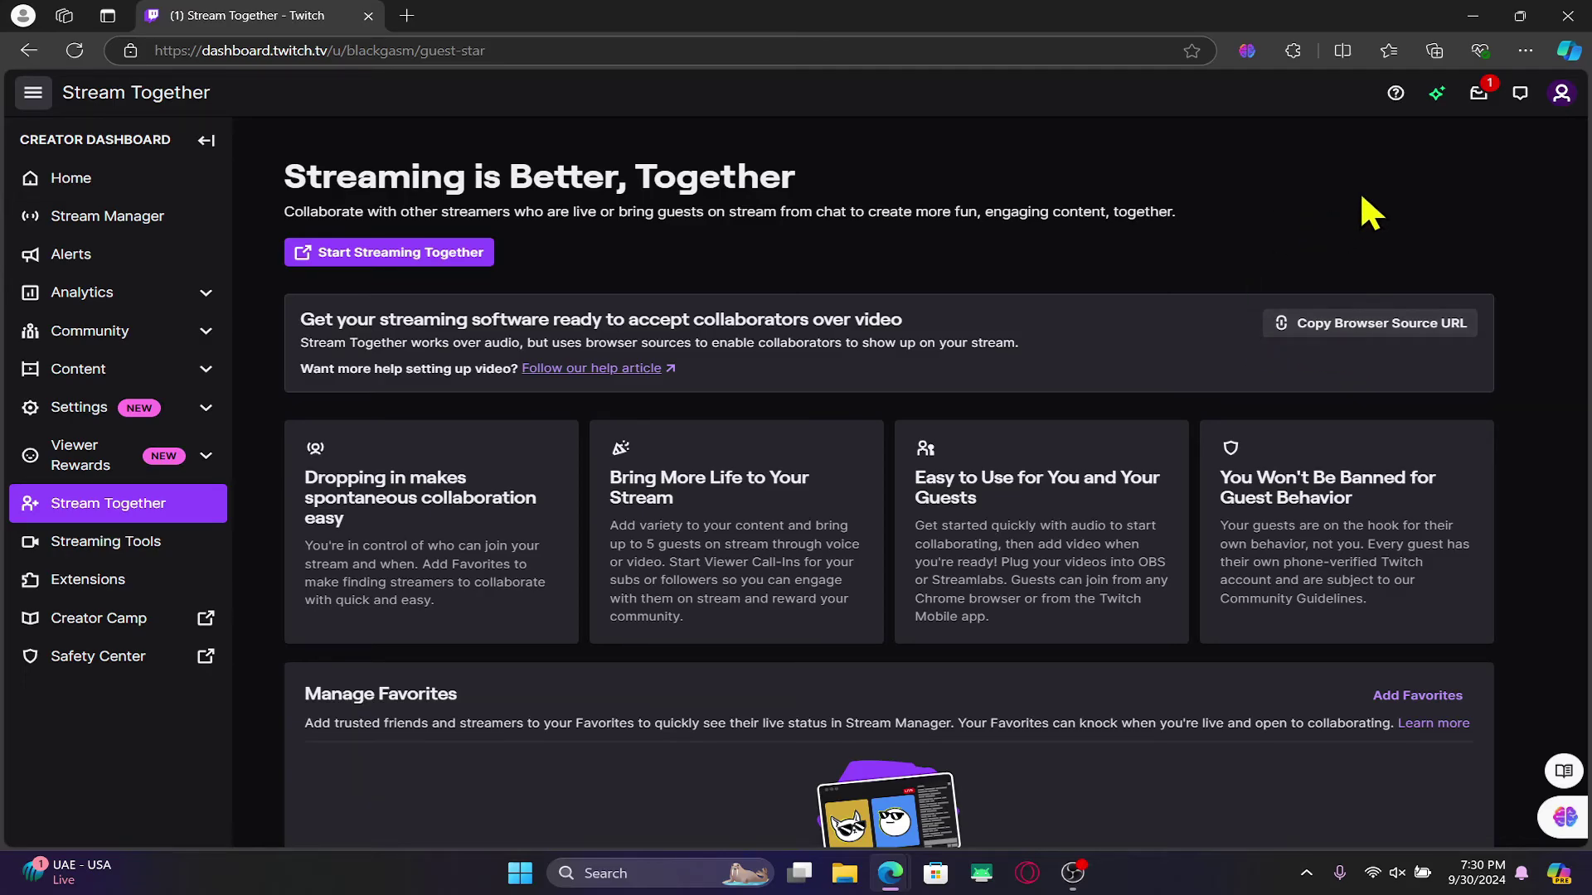
Step: Close the Edge window showing the Twitch dashboard, leaving the Windows desktop
{"action": "left_click", "coordinate": [1567, 16]}
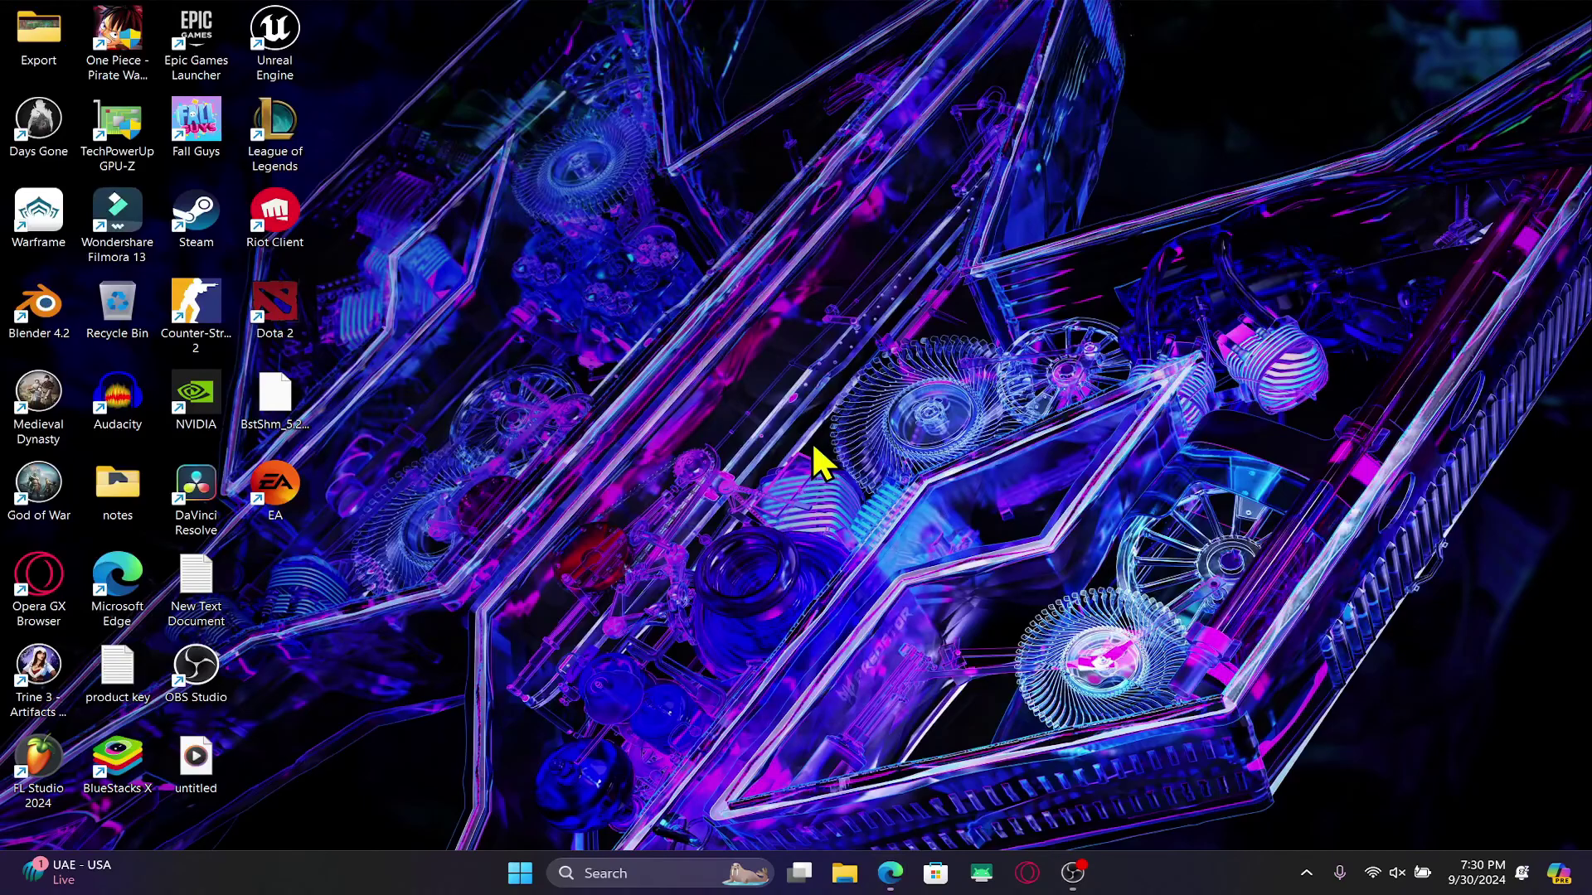